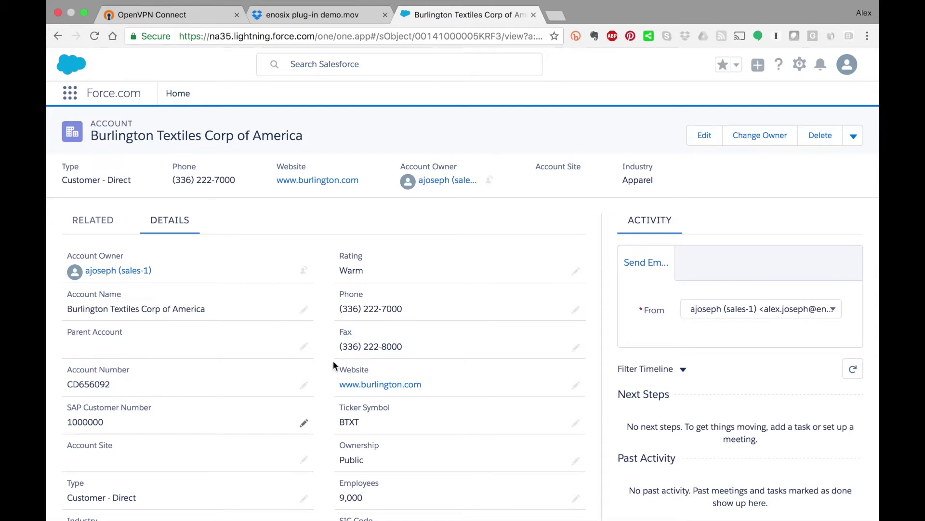
Step: Open the SAP Customer record for the Burlington Textiles account and review its customer, company, sales area, credit and partner details
{"action": "left_click", "coordinate": [854, 137]}
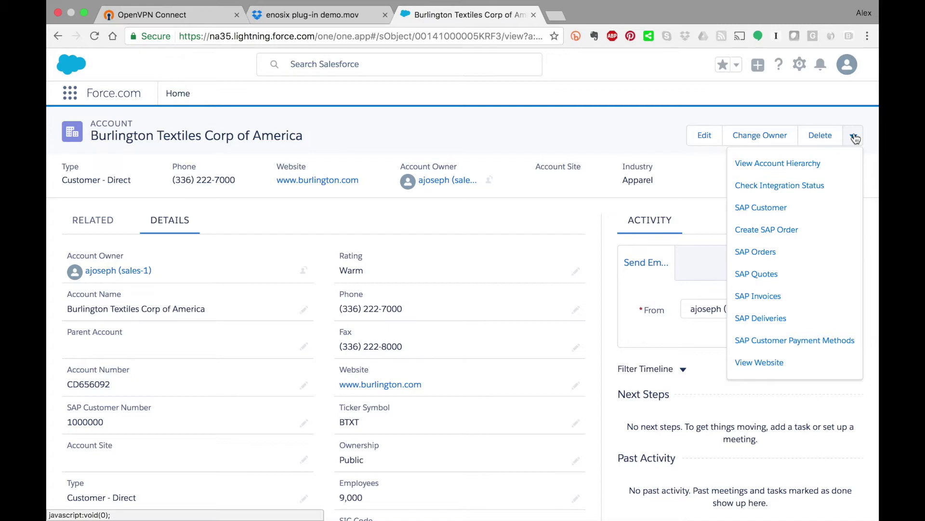
{"action": "left_click", "coordinate": [767, 209]}
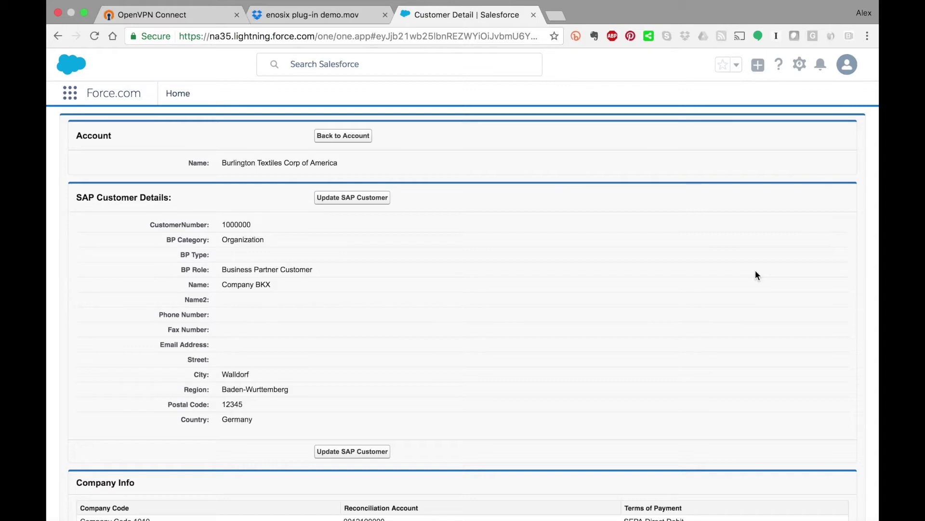
{"action": "scroll", "coordinate": [755, 274], "scroll_direction": "down", "scroll_amount": 7}
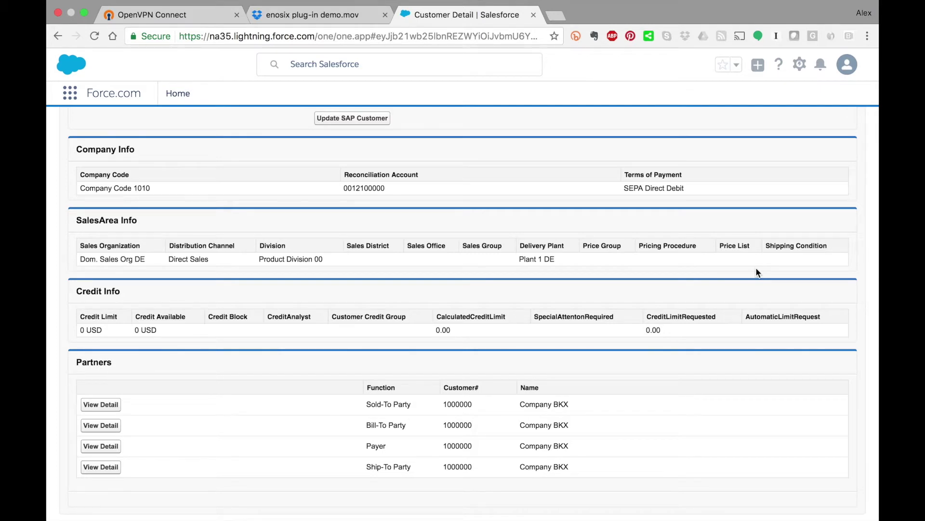
{"action": "scroll", "coordinate": [756, 269], "scroll_direction": "up", "scroll_amount": 6}
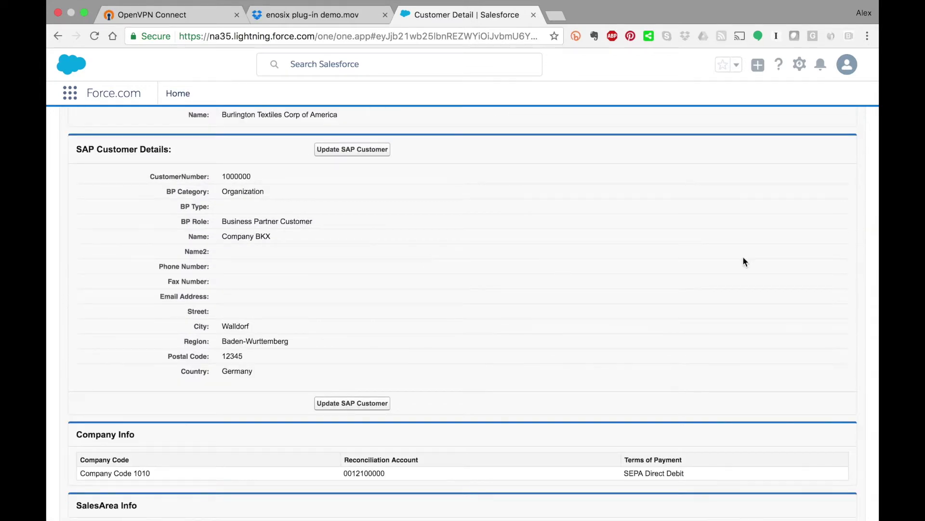
{"action": "scroll", "coordinate": [743, 262], "scroll_direction": "down", "scroll_amount": 5}
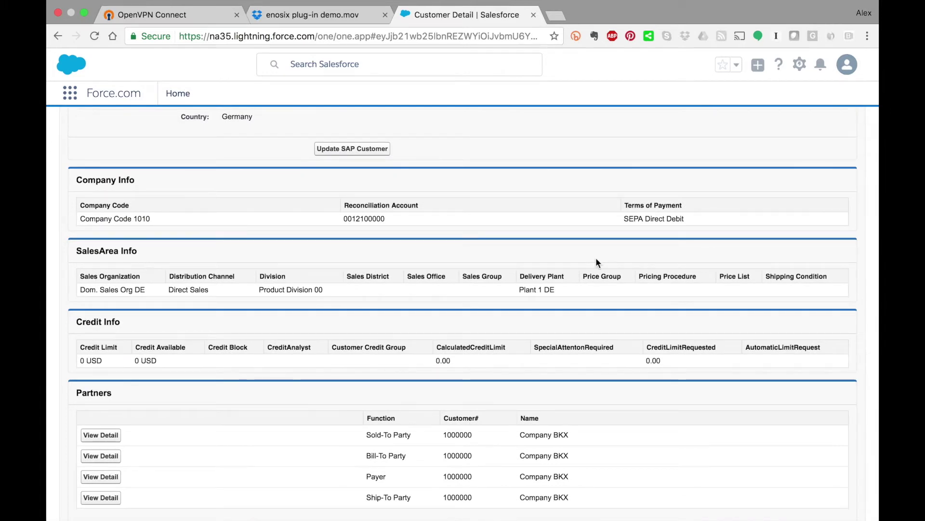
{"action": "scroll", "coordinate": [598, 262], "scroll_direction": "down", "scroll_amount": 1}
{"action": "scroll", "coordinate": [597, 262], "scroll_direction": "down", "scroll_amount": 2}
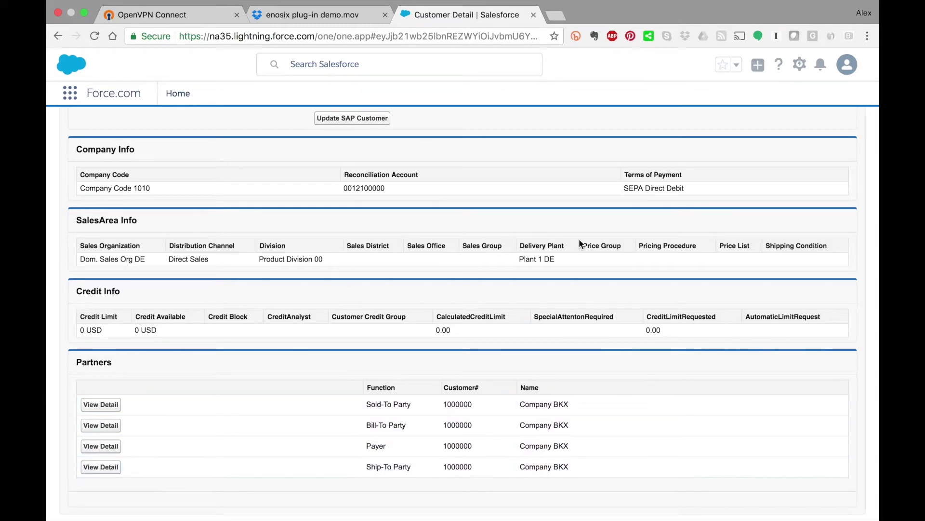
Step: Open the SAP customer for updating, examine the available shipping conditions and payment terms, and return to the account without saving
{"action": "left_click", "coordinate": [355, 122]}
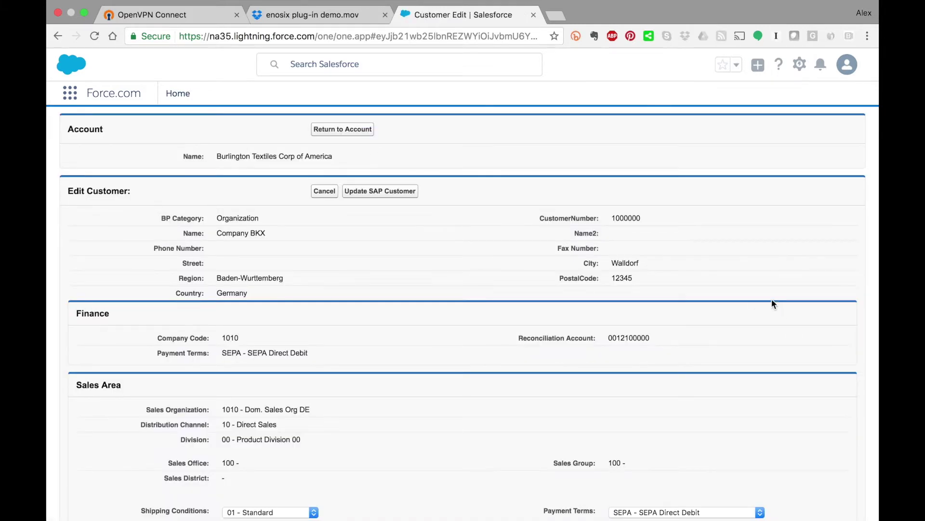
{"action": "scroll", "coordinate": [772, 301], "scroll_direction": "down", "scroll_amount": 5}
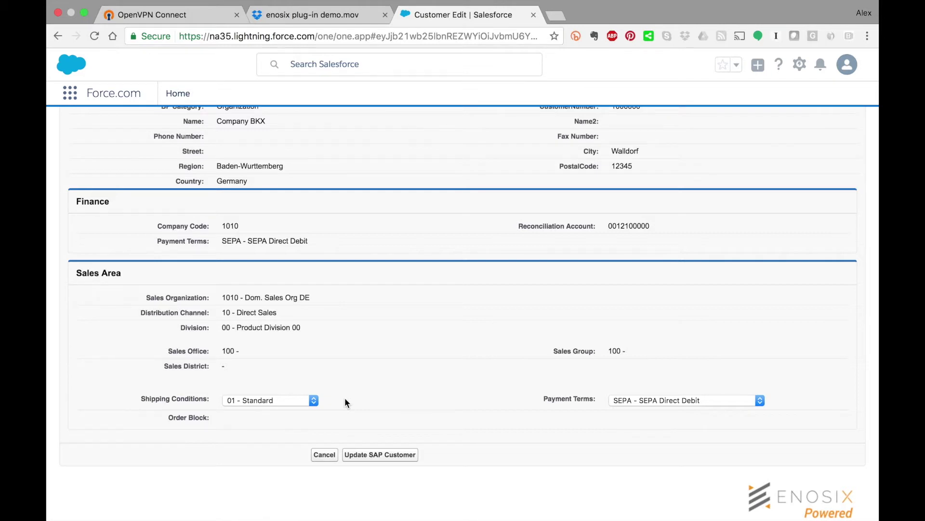
{"action": "left_click", "coordinate": [314, 401]}
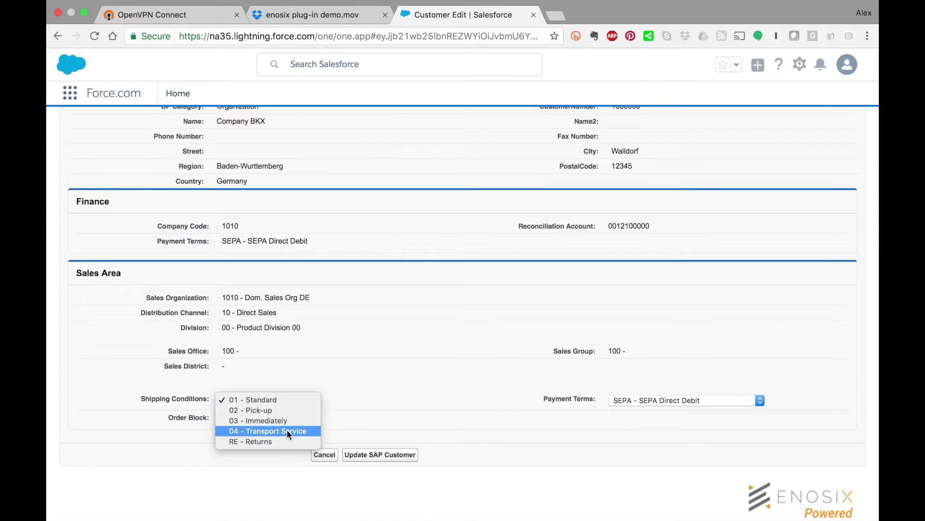
{"action": "left_click", "coordinate": [397, 377]}
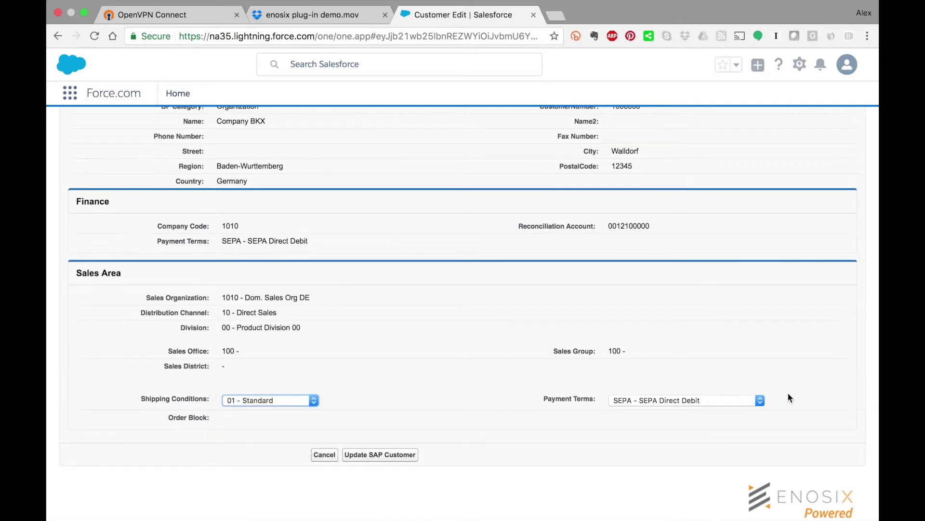
{"action": "left_click", "coordinate": [718, 400]}
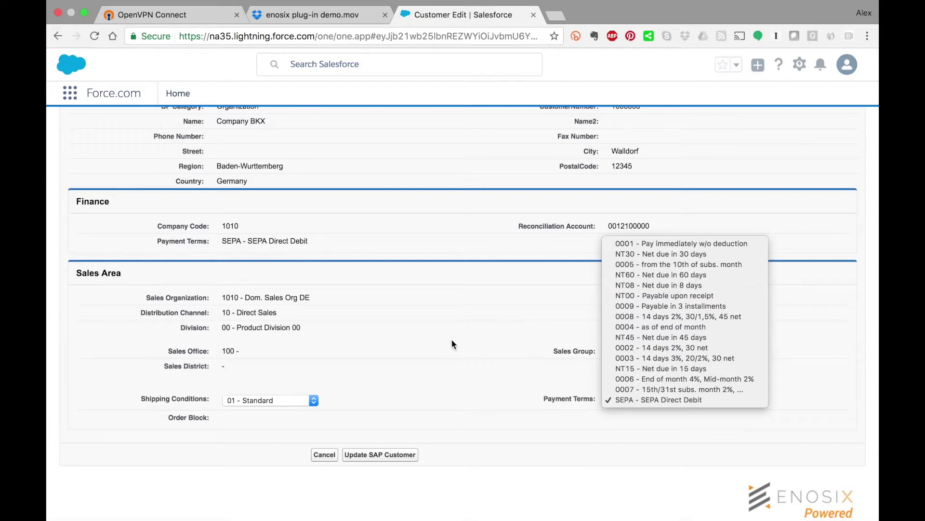
{"action": "left_click", "coordinate": [420, 344]}
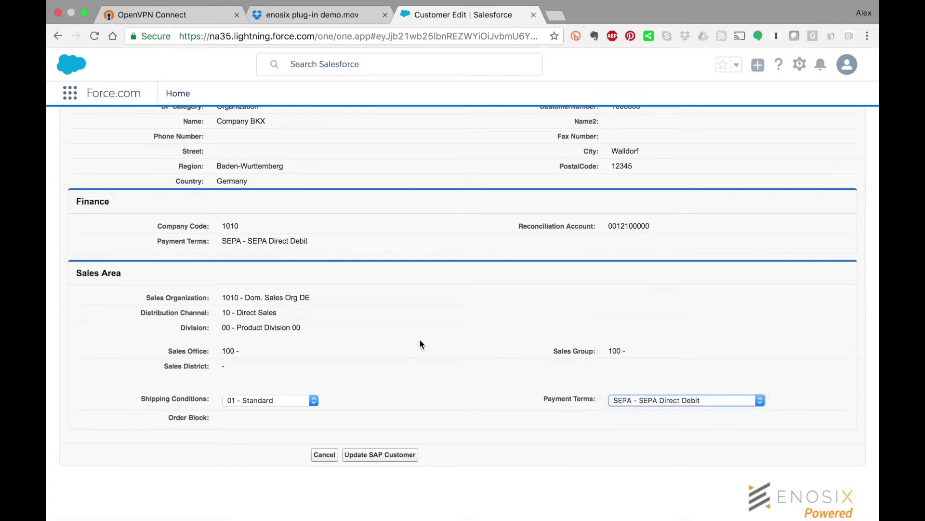
{"action": "scroll", "coordinate": [442, 343], "scroll_direction": "up", "scroll_amount": 5}
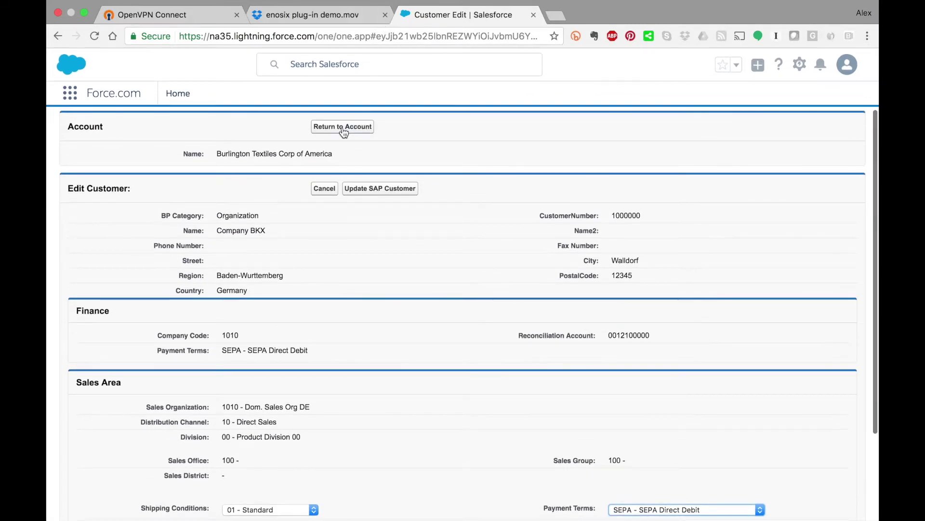
{"action": "left_click", "coordinate": [343, 129]}
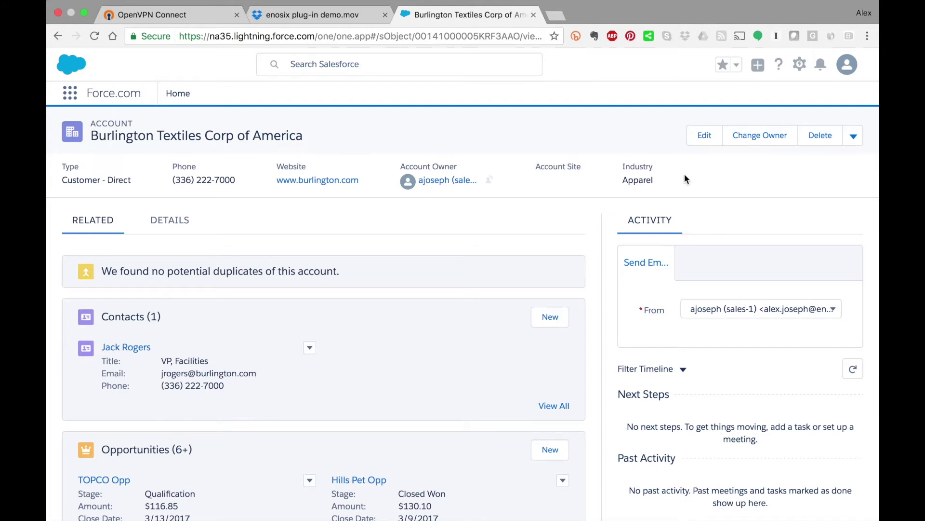
{"action": "left_click", "coordinate": [854, 137]}
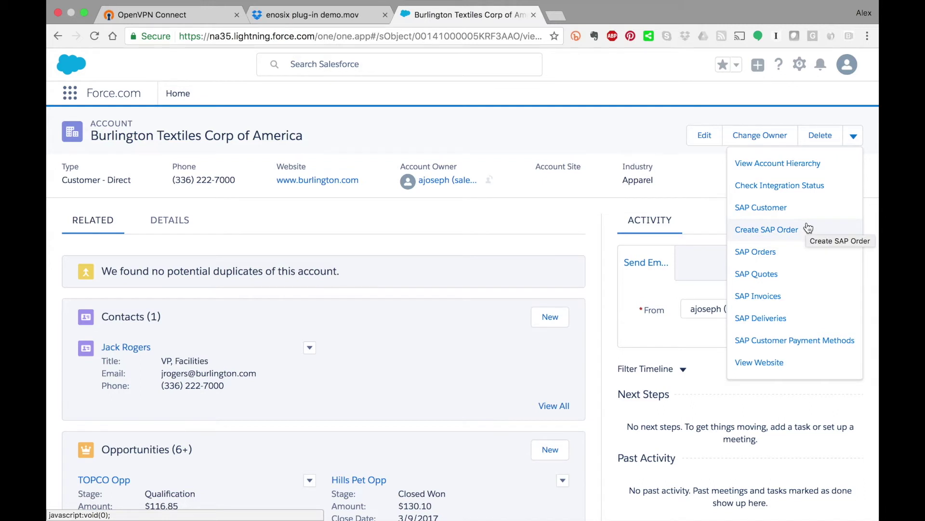
{"action": "left_click", "coordinate": [608, 98]}
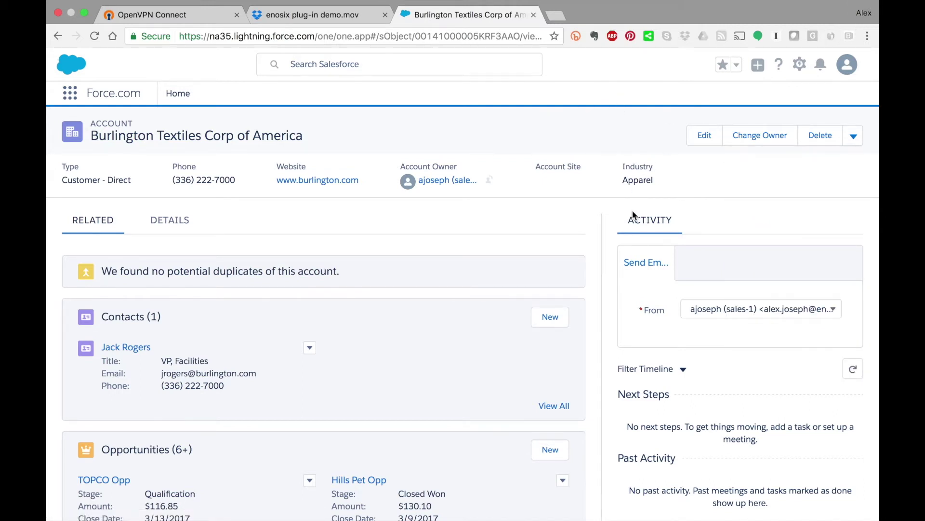
Step: Create an opportunity on the account named "A really big deal" with close date 3/20/2017 and stage Qualification
{"action": "scroll", "coordinate": [799, 230], "scroll_direction": "down", "scroll_amount": 3}
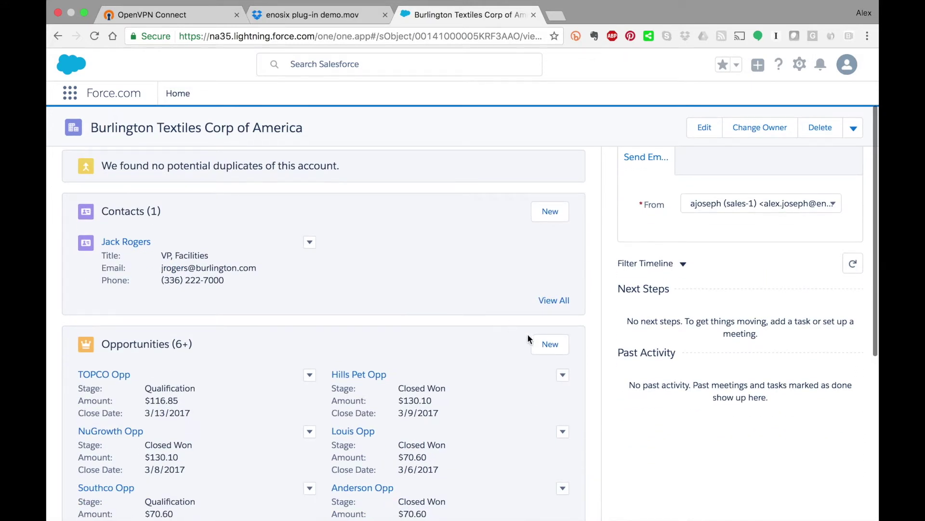
{"action": "left_click", "coordinate": [545, 343]}
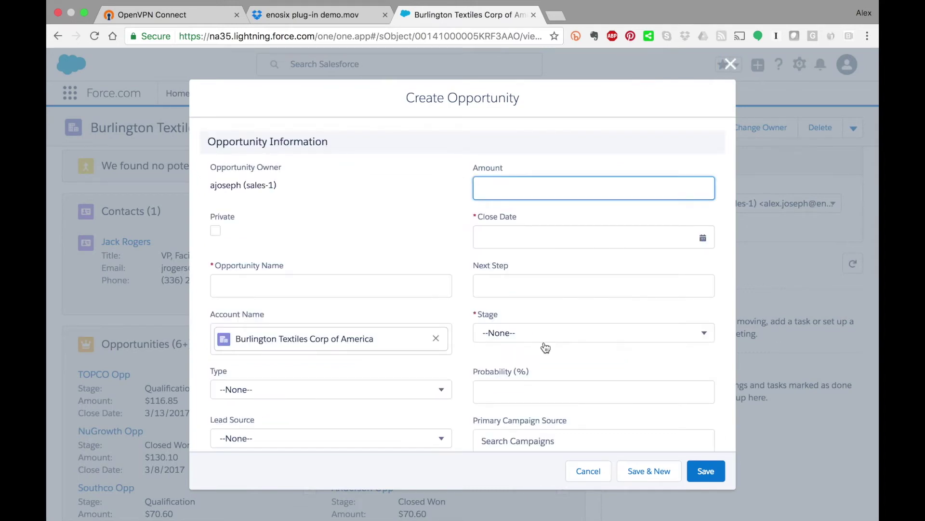
{"action": "left_click", "coordinate": [346, 292]}
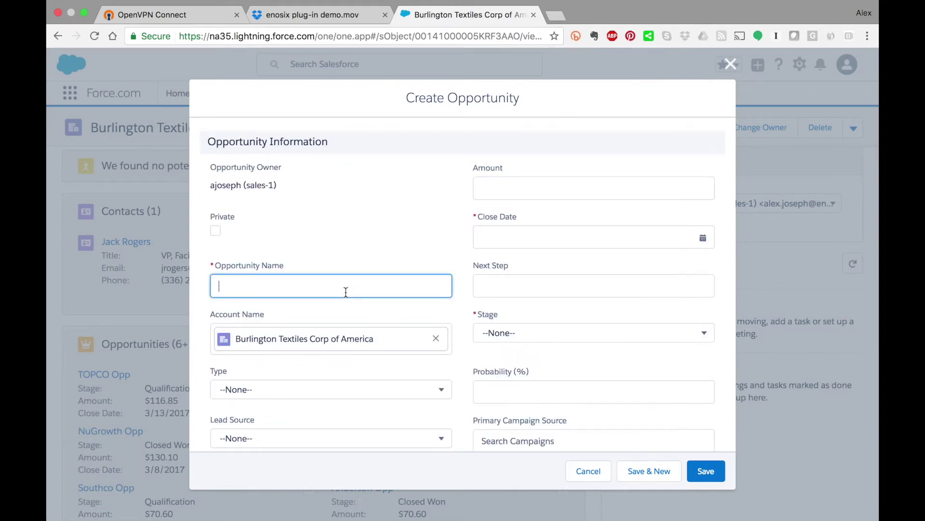
{"action": "type", "text": "A really big deal"}
{"action": "left_click", "coordinate": [704, 238]}
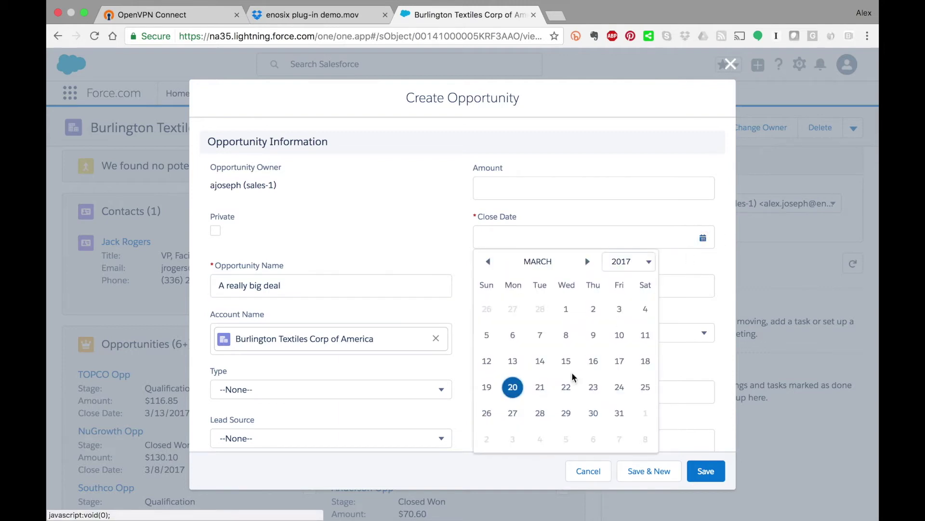
{"action": "left_click", "coordinate": [513, 387]}
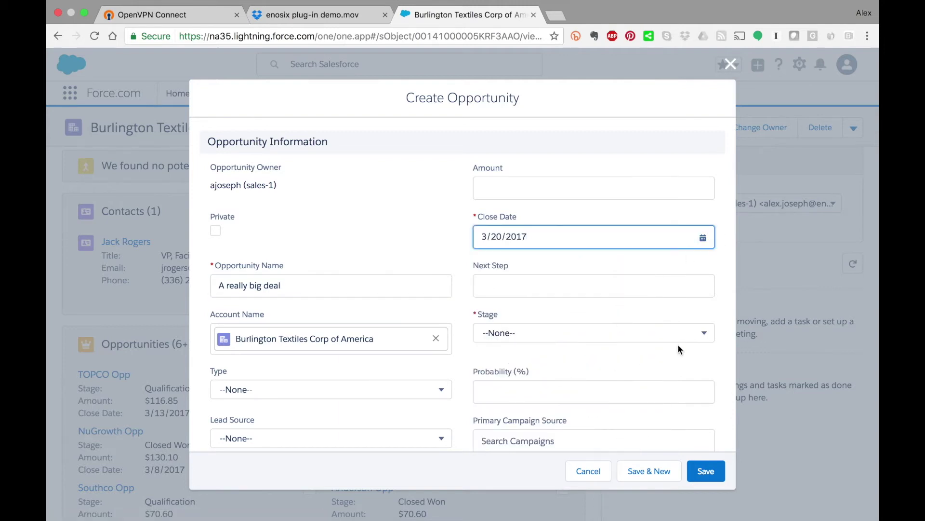
{"action": "left_click", "coordinate": [705, 338]}
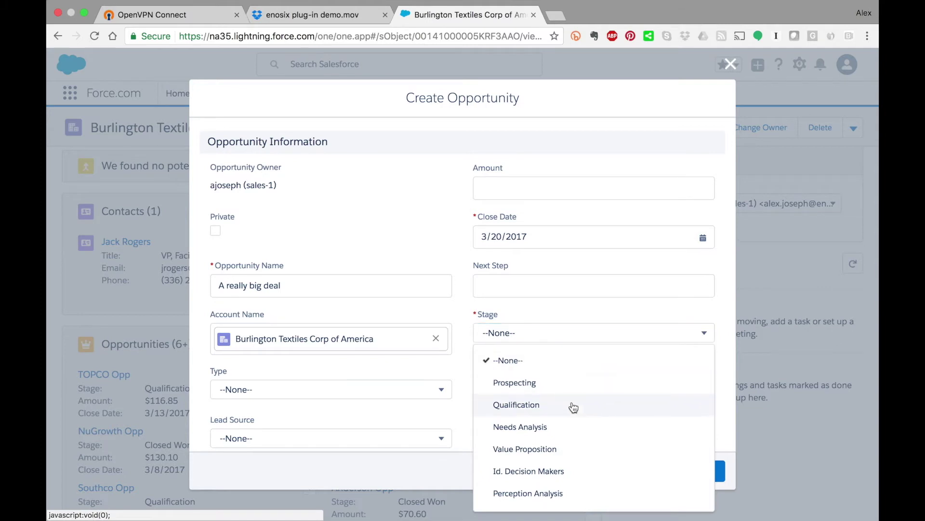
{"action": "left_click", "coordinate": [566, 404]}
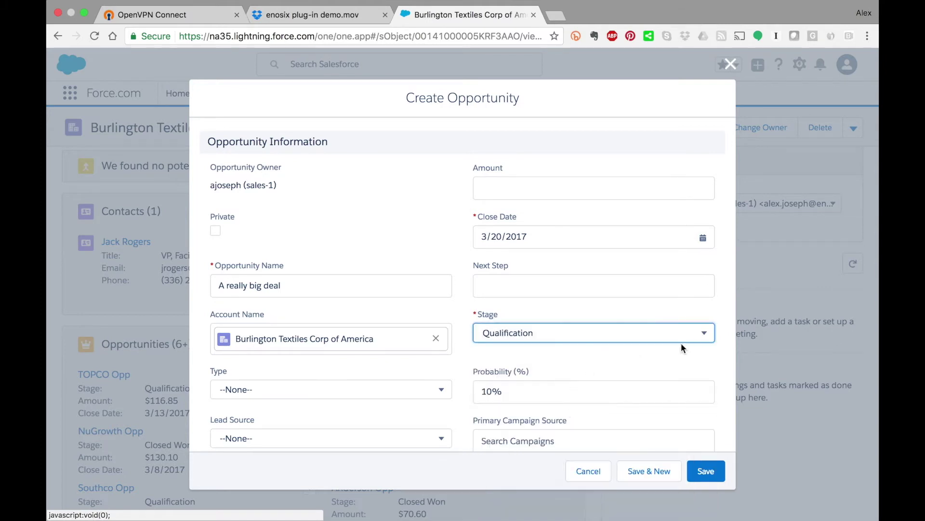
{"action": "left_click", "coordinate": [709, 473]}
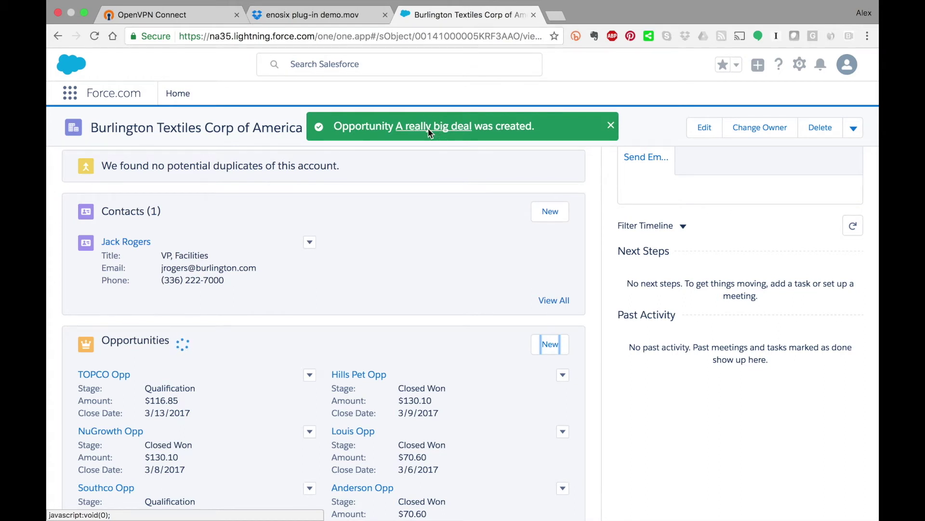
Step: Open the newly created opportunity and go to its SAP Quote Materials page
{"action": "left_click", "coordinate": [428, 129]}
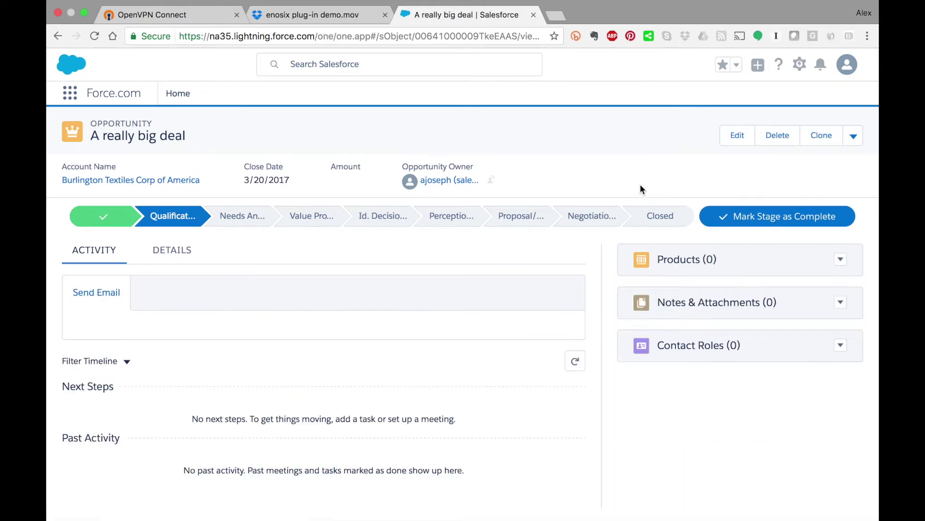
{"action": "left_click", "coordinate": [854, 138]}
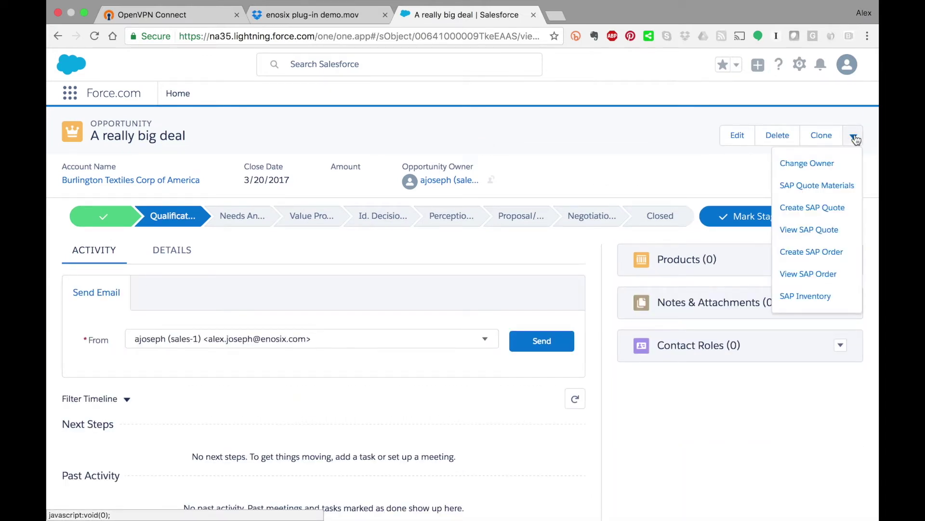
{"action": "left_click", "coordinate": [800, 191]}
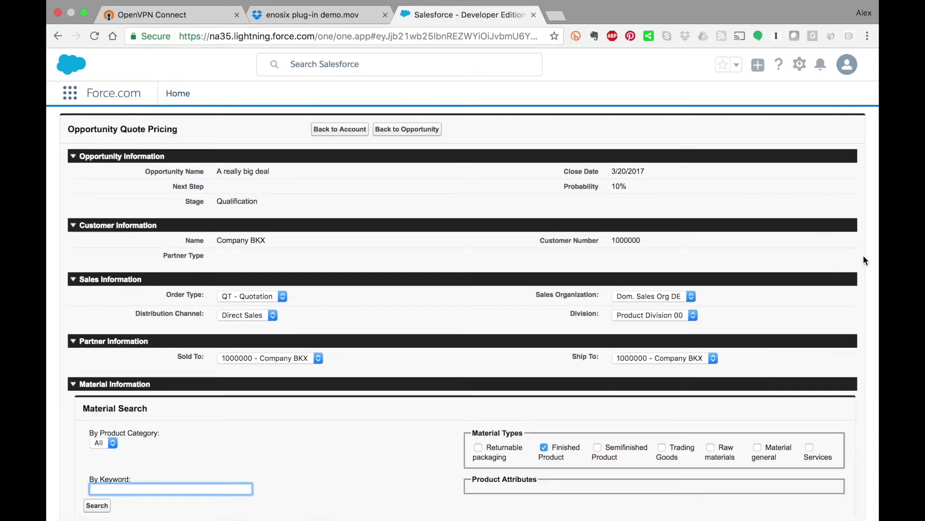
Step: Set the material quantities to 2 for F900_1 and 3 for FG126 in the material search results
{"action": "scroll", "coordinate": [831, 254], "scroll_direction": "down", "scroll_amount": 5}
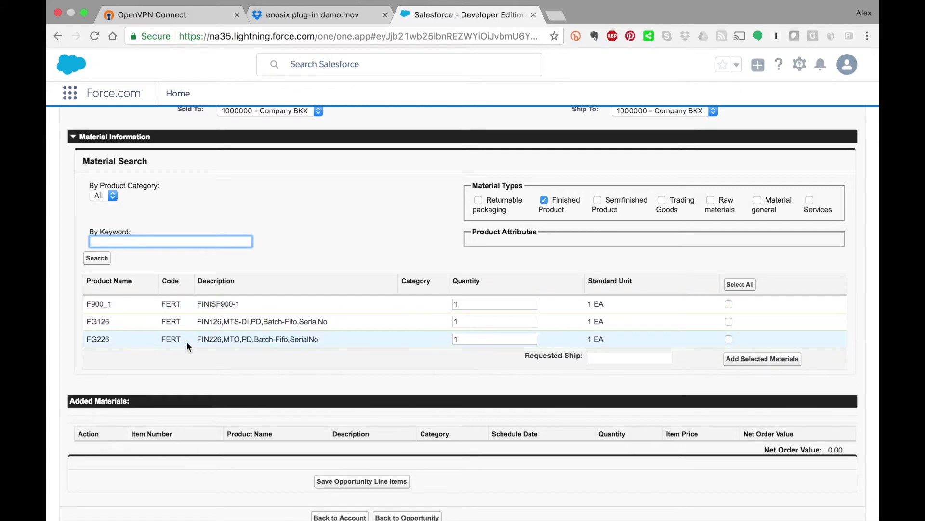
{"action": "left_click", "coordinate": [472, 305]}
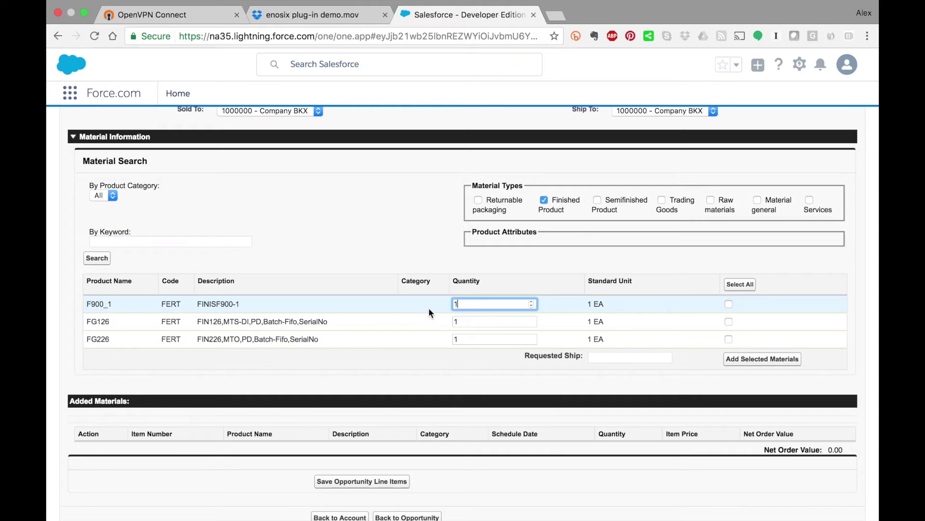
{"action": "key", "text": "Up"}
{"action": "left_click", "coordinate": [477, 322]}
{"action": "key", "text": "BackSpace"}
{"action": "type", "text": "3"}
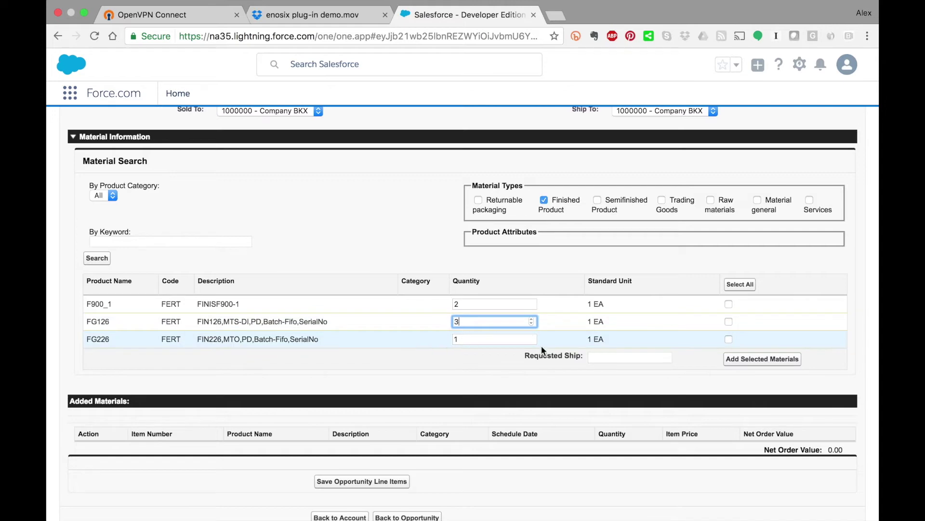
Step: Add all three listed materials to the quote and save them as opportunity line items
{"action": "left_click", "coordinate": [746, 290]}
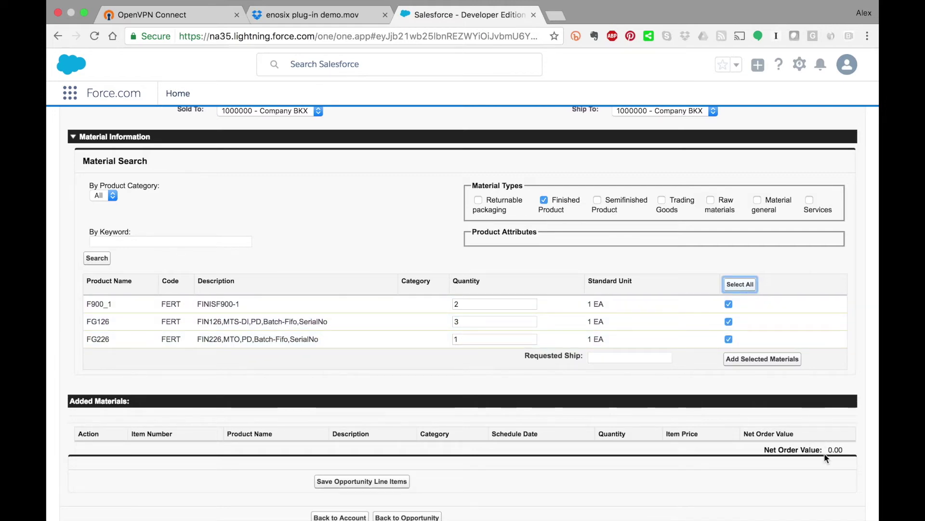
{"action": "left_click", "coordinate": [744, 359]}
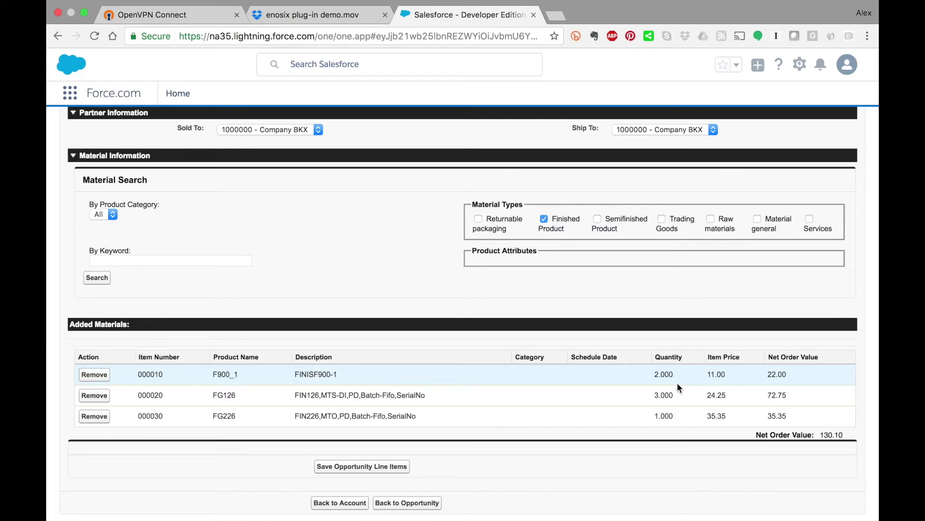
{"action": "left_click", "coordinate": [358, 468]}
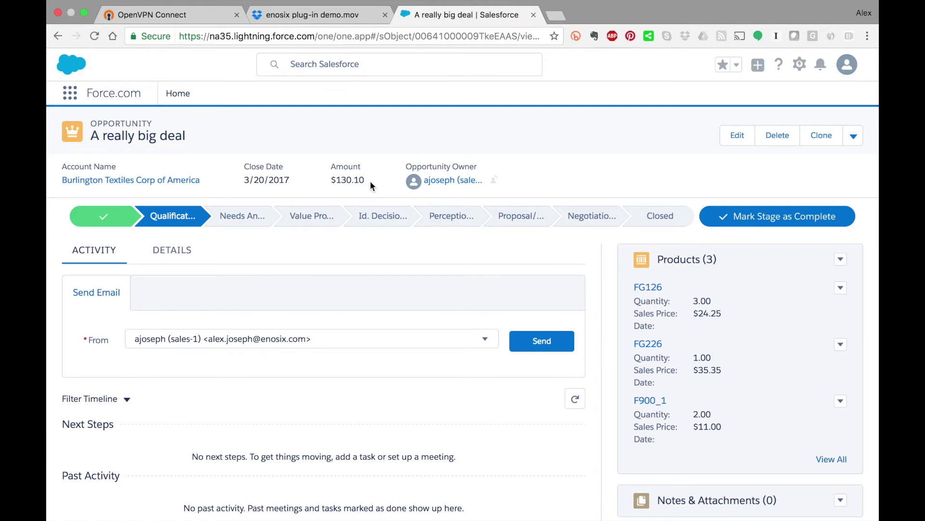
Step: Check the opportunity's amount and the quantities and sales prices of its products
{"action": "left_click_drag", "start_coordinate": [365, 180], "coordinate": [327, 181]}
{"action": "scroll", "coordinate": [779, 326], "scroll_direction": "down", "scroll_amount": 2}
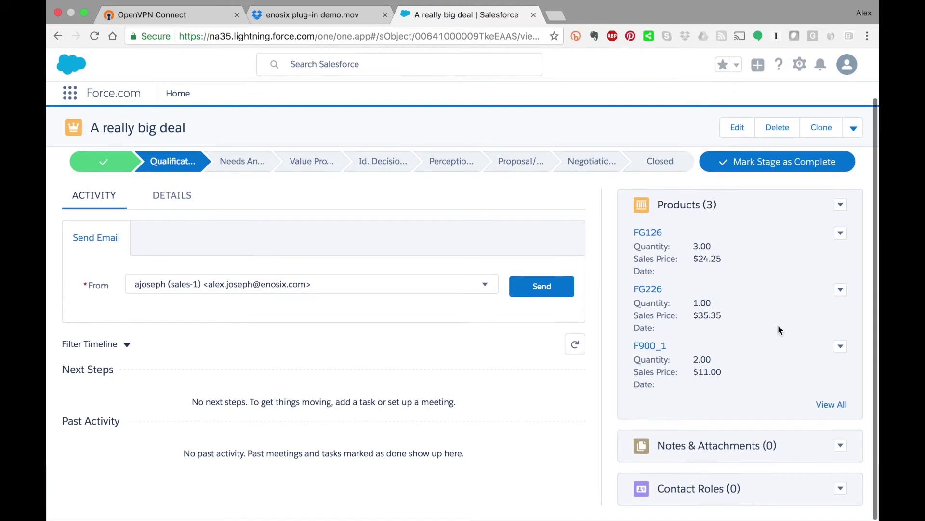
Step: Start creating an SAP order from the opportunity and check the available order types and ship-to parties, keeping OR - Standard Order
{"action": "left_click", "coordinate": [851, 134]}
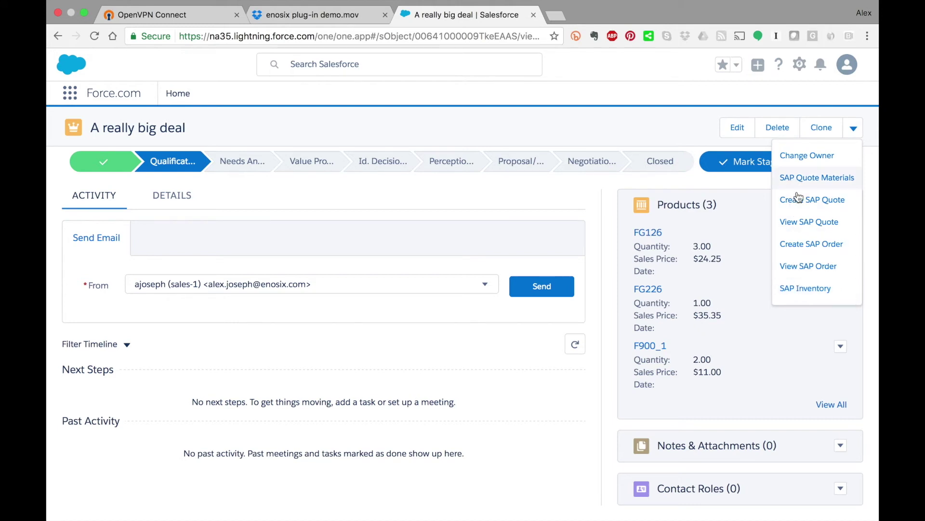
{"action": "left_click", "coordinate": [801, 246]}
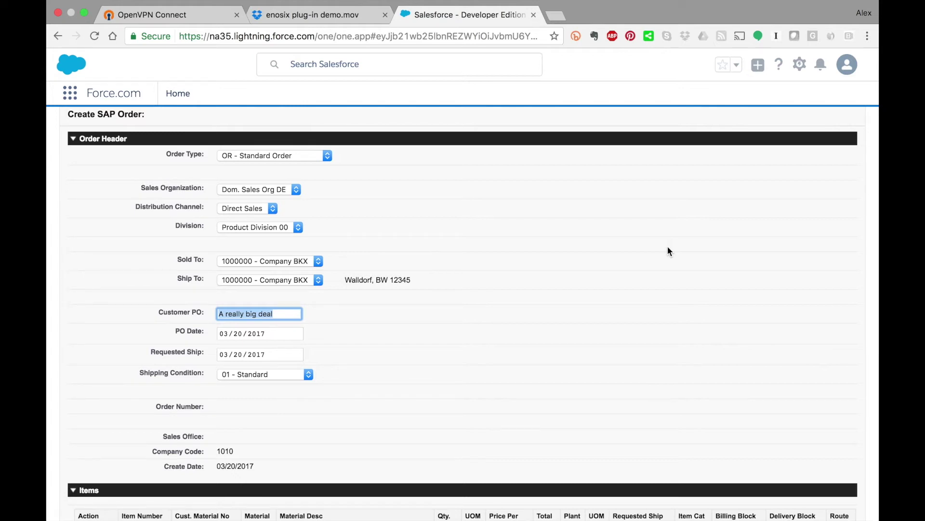
{"action": "left_click", "coordinate": [282, 159]}
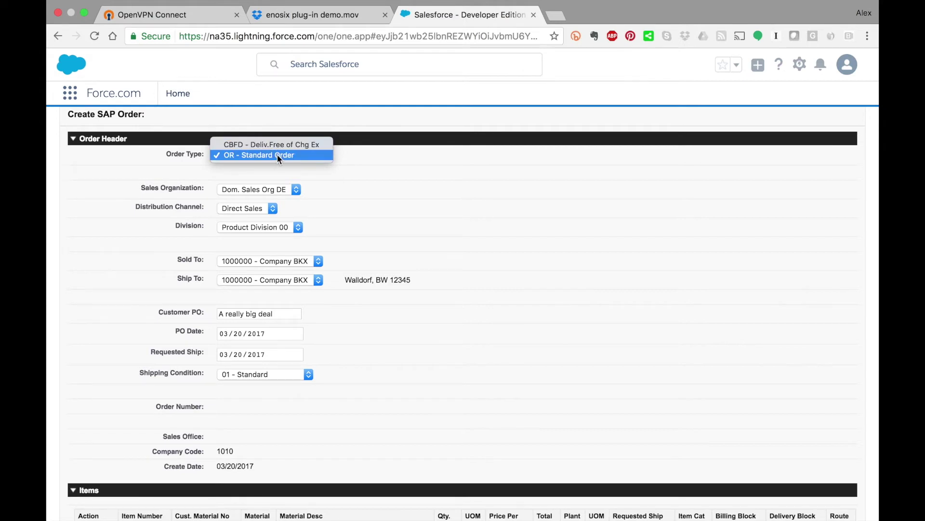
{"action": "left_click", "coordinate": [458, 182]}
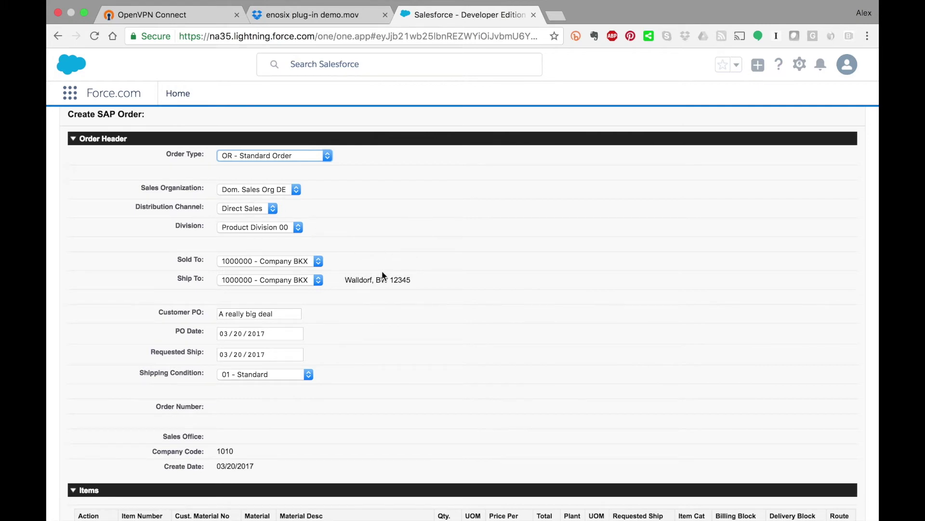
{"action": "left_click", "coordinate": [319, 280]}
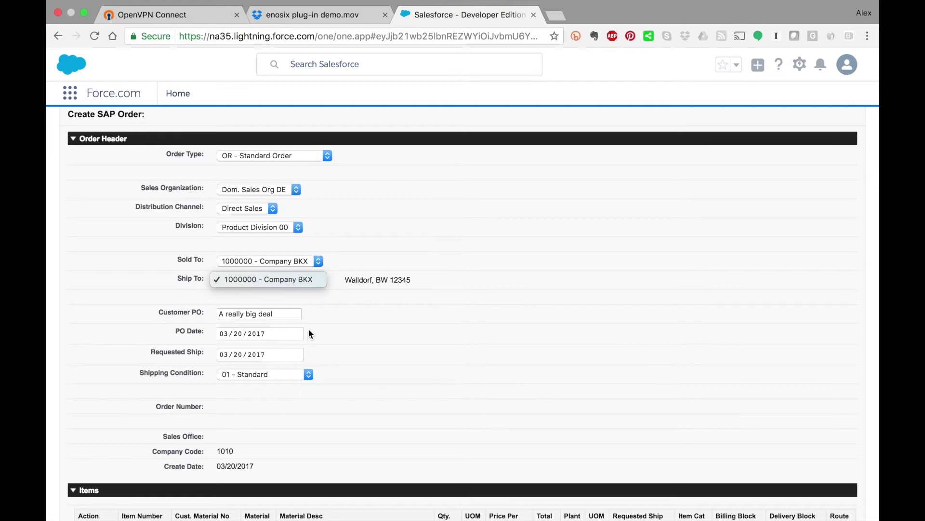
{"action": "left_click", "coordinate": [295, 280]}
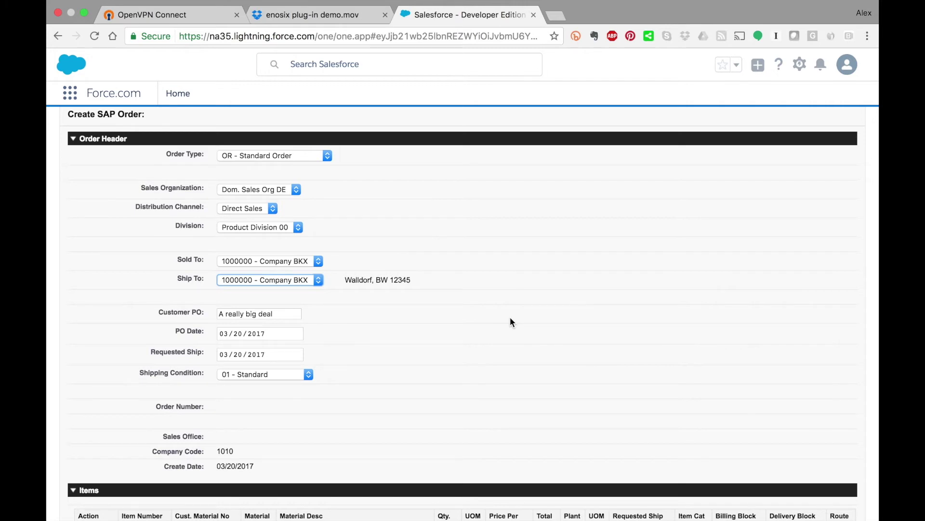
Step: Clear the Customer PO field in the order header
{"action": "left_click", "coordinate": [289, 316]}
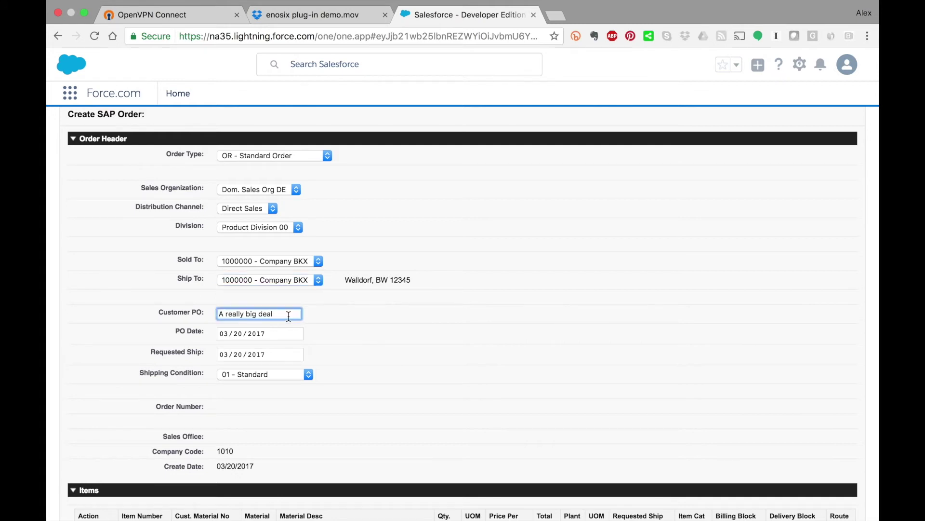
{"action": "key", "text": "BackSpace"}
{"action": "key", "text": "BackSpace"}
{"action": "key", "text": "BackSpace"}
{"action": "key", "text": "BackSpace"}
{"action": "key", "text": "BackSpace"}
{"action": "key", "text": "BackSpace"}
{"action": "key", "text": "BackSpace"}
{"action": "key", "text": "BackSpace"}
{"action": "key", "text": "BackSpace"}
{"action": "key", "text": "BackSpace"}
{"action": "key", "text": "BackSpace"}
{"action": "key", "text": "BackSpace"}
{"action": "key", "text": "BackSpace"}
{"action": "key", "text": "BackSpace"}
{"action": "key", "text": "BackSpace"}
{"action": "key", "text": "BackSpace"}
{"action": "key", "text": "BackSpace"}
Step: Review the order's line items, material search, payment card section, tax amount and net order value
{"action": "scroll", "coordinate": [506, 354], "scroll_direction": "down", "scroll_amount": 5}
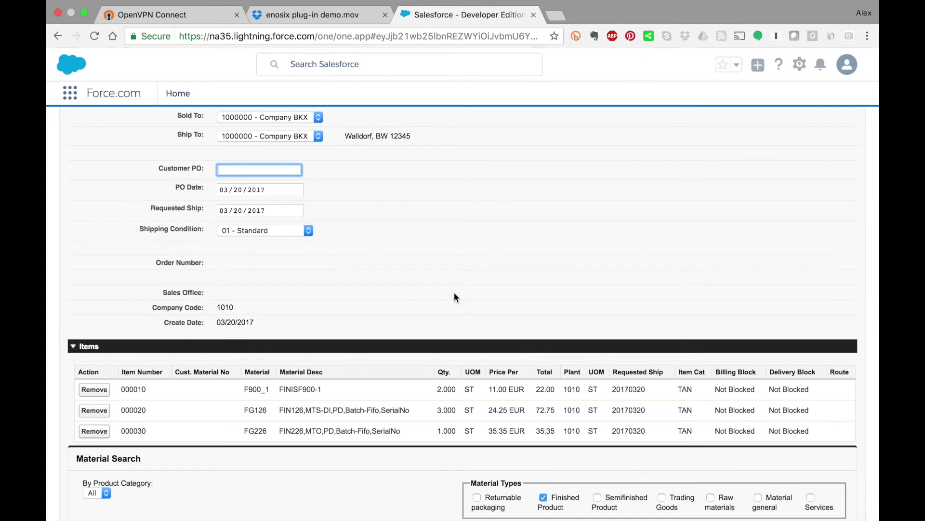
{"action": "scroll", "coordinate": [455, 294], "scroll_direction": "down", "scroll_amount": 2}
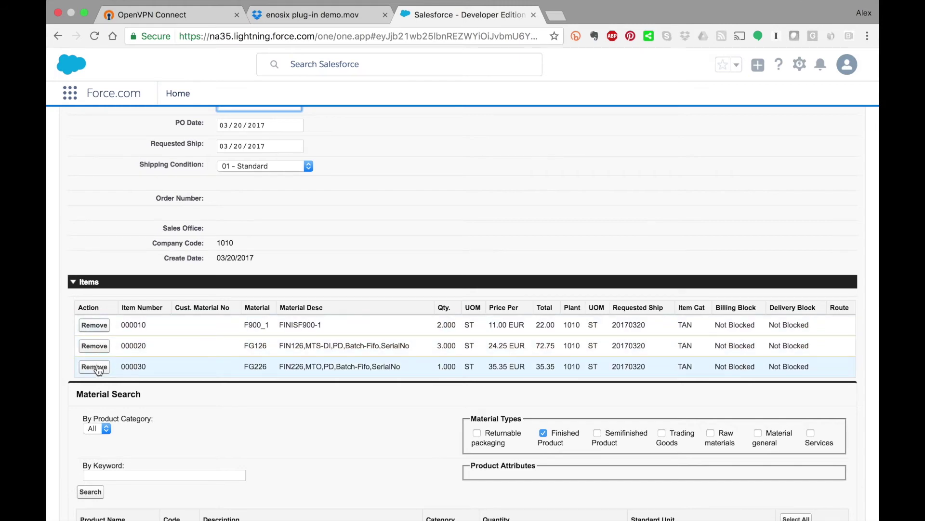
{"action": "scroll", "coordinate": [453, 293], "scroll_direction": "down", "scroll_amount": 7}
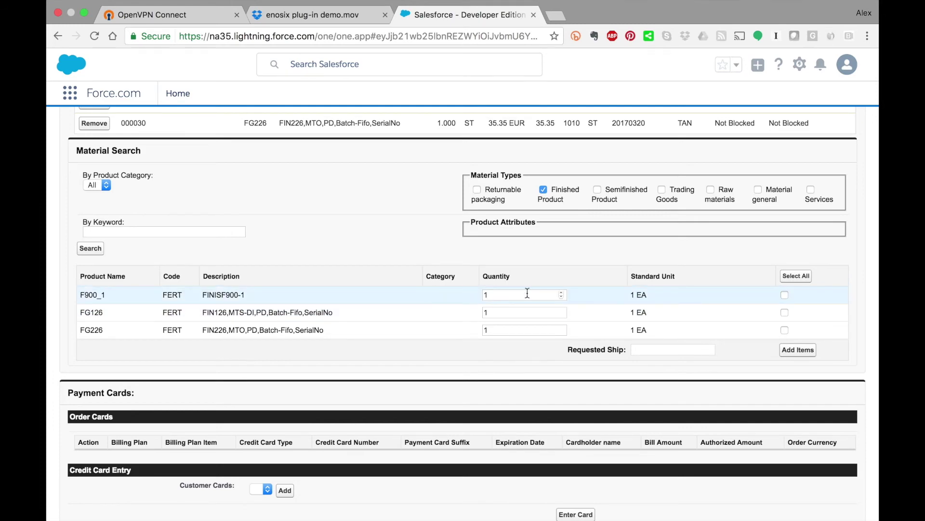
{"action": "scroll", "coordinate": [527, 292], "scroll_direction": "down", "scroll_amount": 2}
{"action": "scroll", "coordinate": [528, 293], "scroll_direction": "up", "scroll_amount": 4}
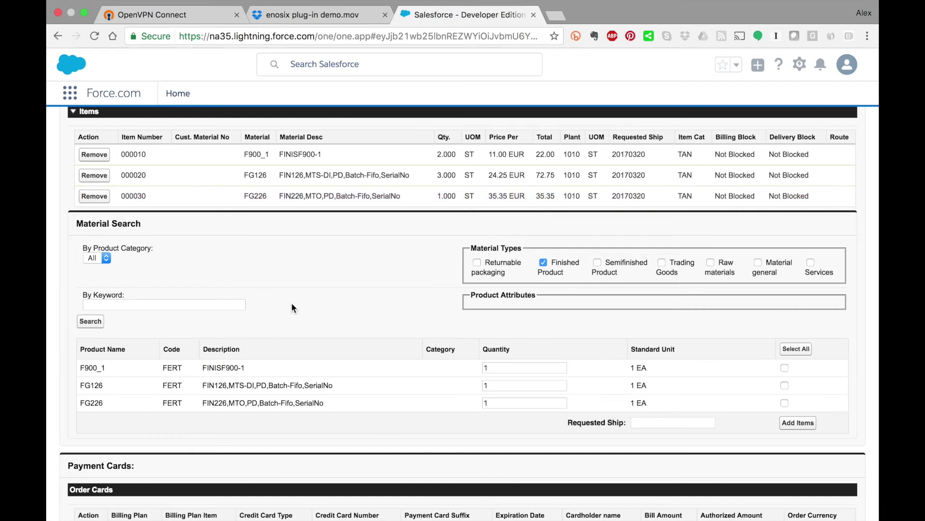
{"action": "scroll", "coordinate": [299, 305], "scroll_direction": "down", "scroll_amount": 5}
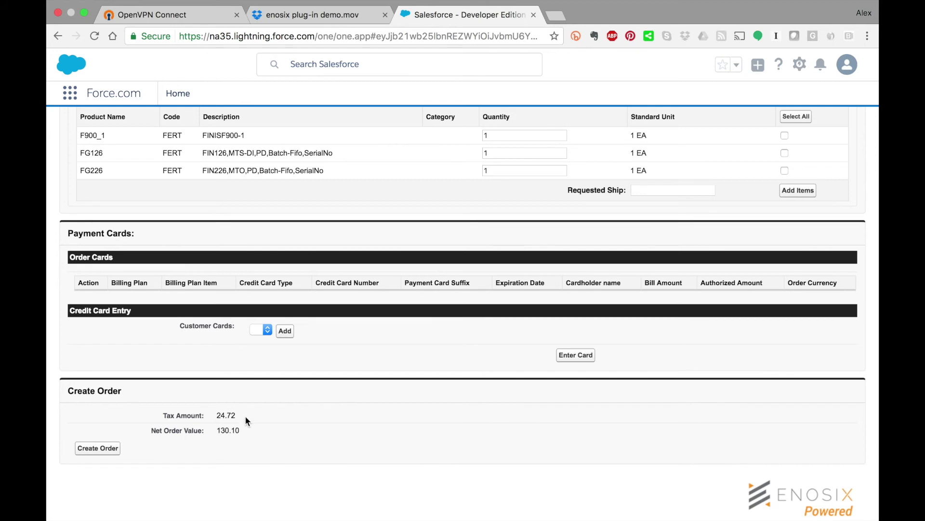
{"action": "left_click_drag", "start_coordinate": [239, 415], "coordinate": [212, 416]}
Step: Try to create the SAP order without a customer PO and check the order form for errors
{"action": "left_click", "coordinate": [93, 453]}
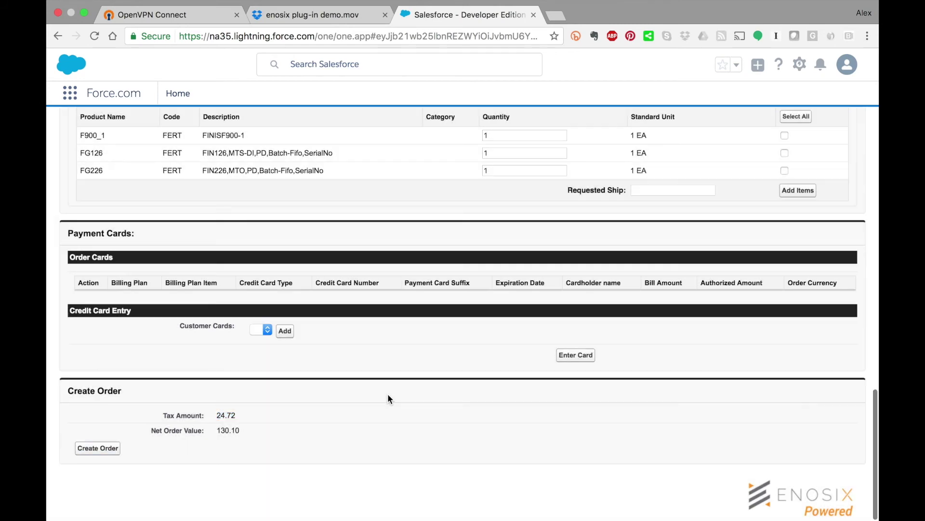
{"action": "scroll", "coordinate": [418, 395], "scroll_direction": "up", "scroll_amount": 5}
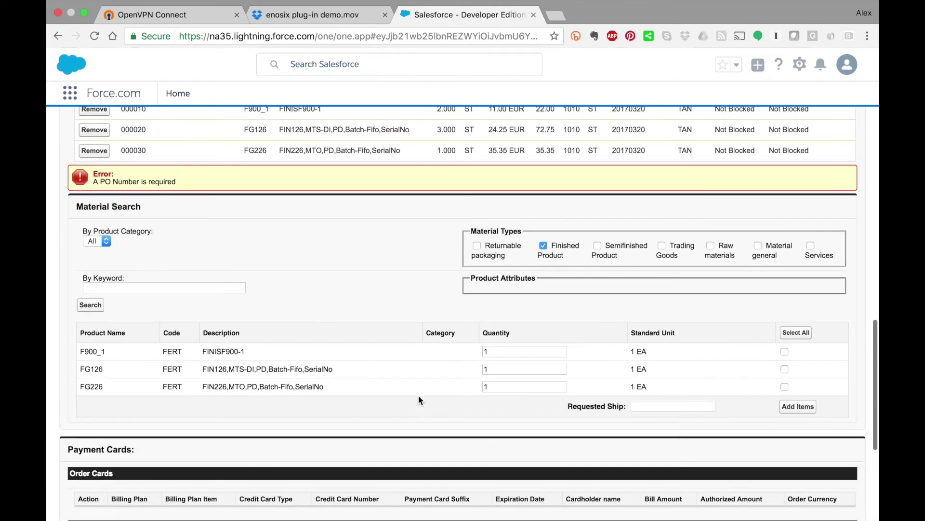
{"action": "scroll", "coordinate": [418, 394], "scroll_direction": "up", "scroll_amount": 5}
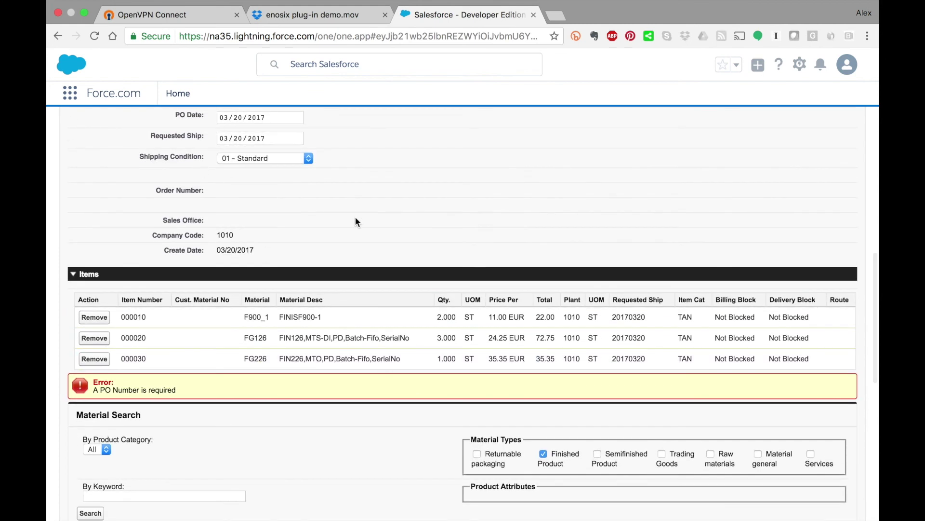
{"action": "scroll", "coordinate": [355, 217], "scroll_direction": "up", "scroll_amount": 2}
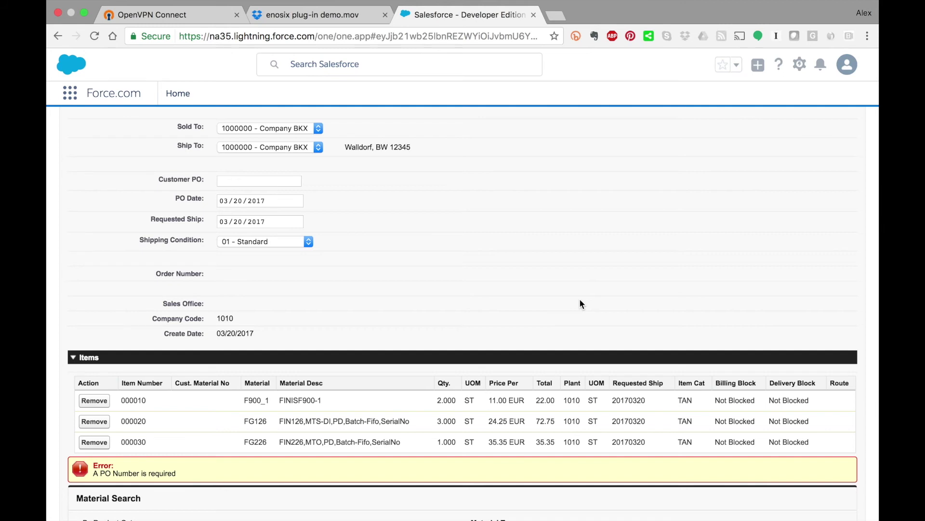
{"action": "scroll", "coordinate": [581, 302], "scroll_direction": "down", "scroll_amount": 5}
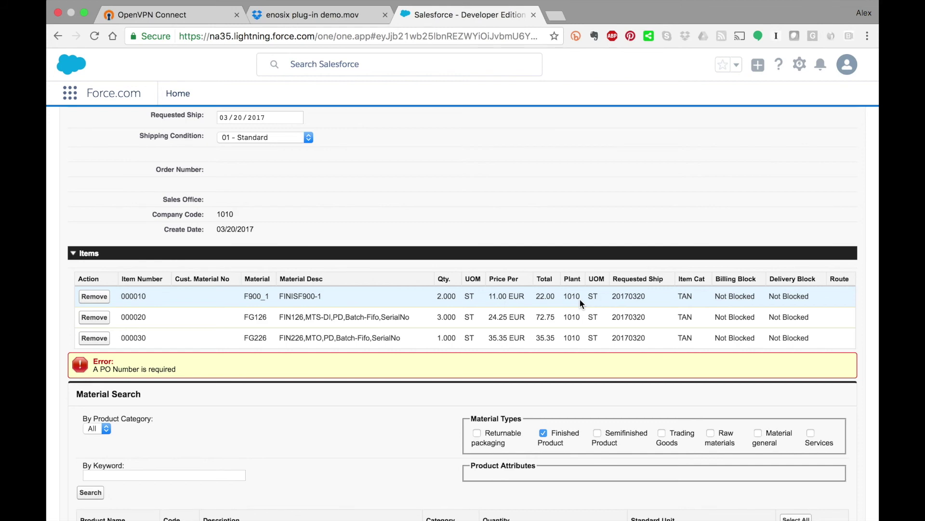
Step: Set the Customer PO to "test po" and create the SAP order
{"action": "scroll", "coordinate": [580, 299], "scroll_direction": "up", "scroll_amount": 5}
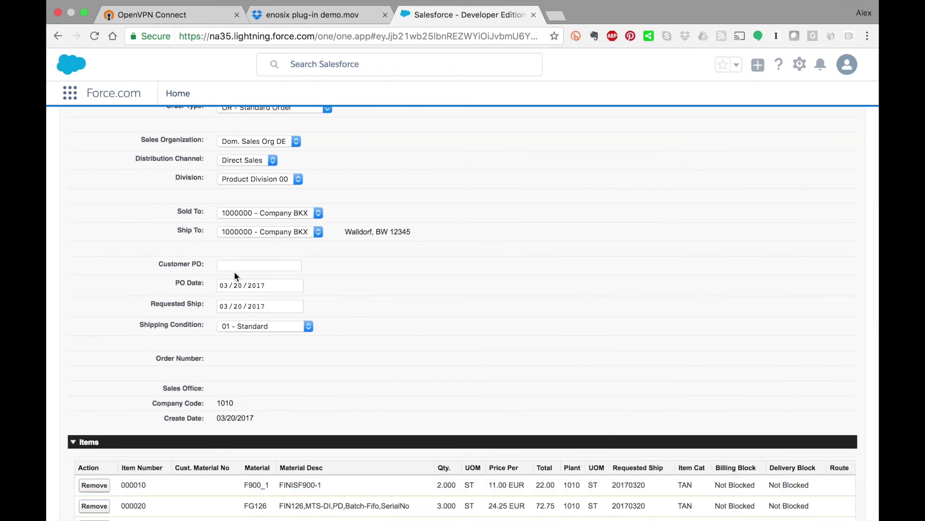
{"action": "left_click", "coordinate": [235, 265]}
{"action": "type", "text": "test "}
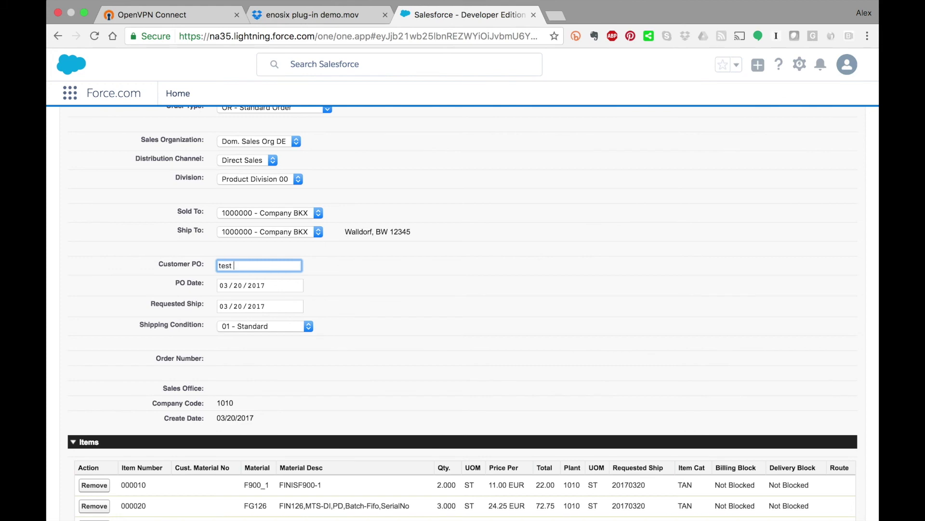
{"action": "type", "text": "po"}
{"action": "scroll", "coordinate": [693, 333], "scroll_direction": "down", "scroll_amount": 12}
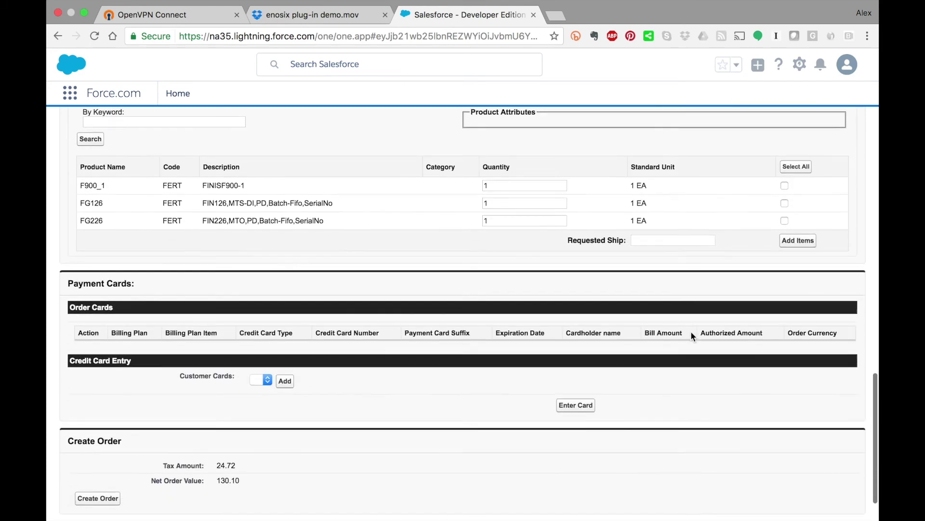
{"action": "scroll", "coordinate": [693, 336], "scroll_direction": "down", "scroll_amount": 2}
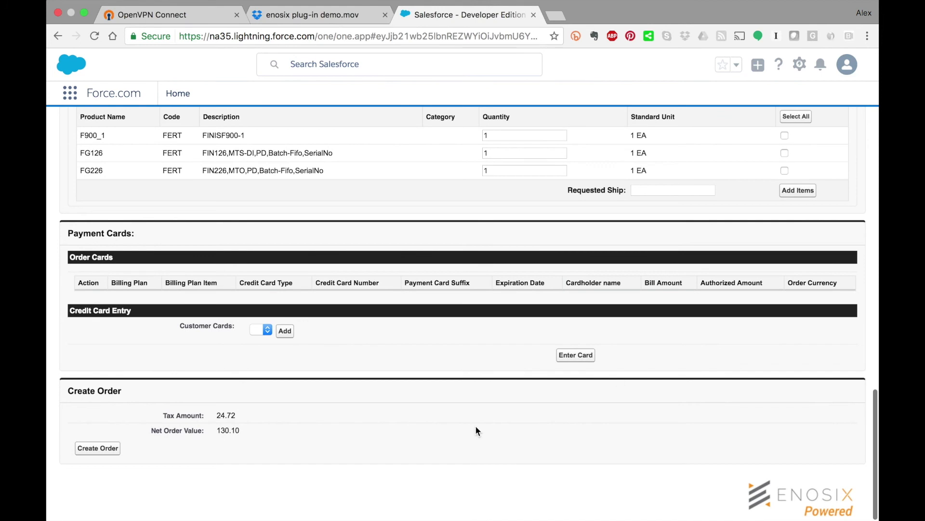
{"action": "left_click", "coordinate": [96, 449]}
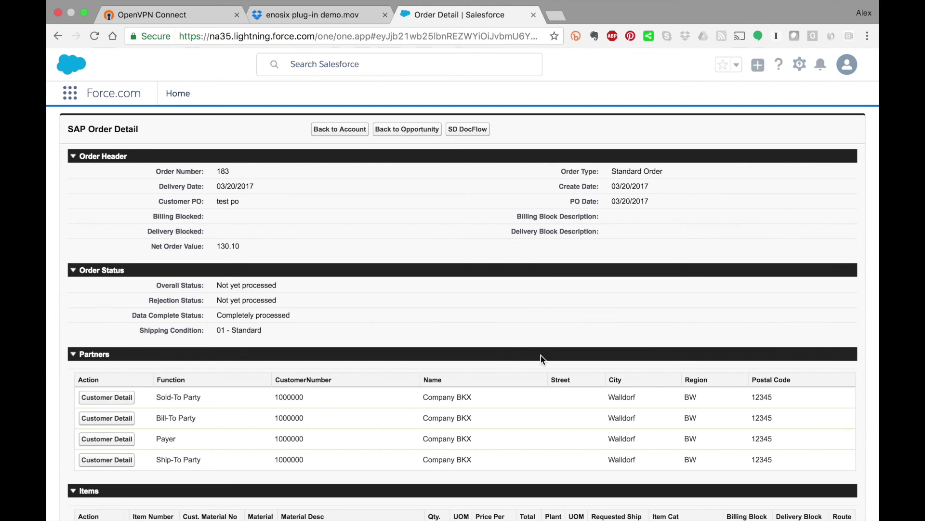
Step: Review the partners and items in the SAP order detail and return to the opportunity
{"action": "scroll", "coordinate": [543, 360], "scroll_direction": "down", "scroll_amount": 5}
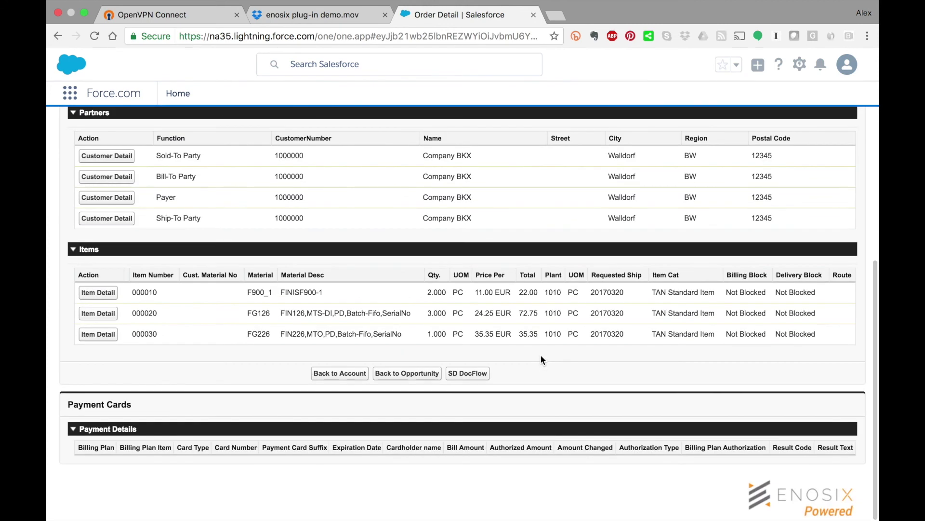
{"action": "scroll", "coordinate": [543, 359], "scroll_direction": "up", "scroll_amount": 1}
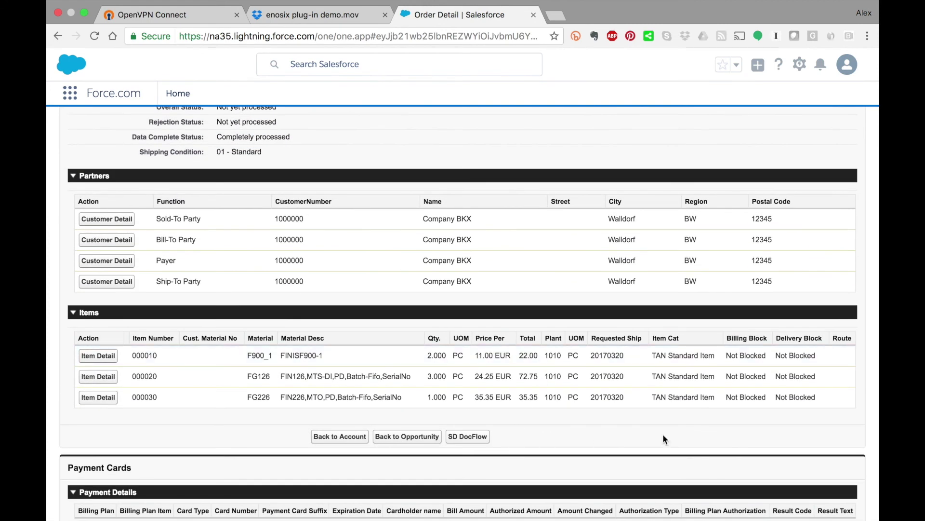
{"action": "left_click", "coordinate": [404, 438]}
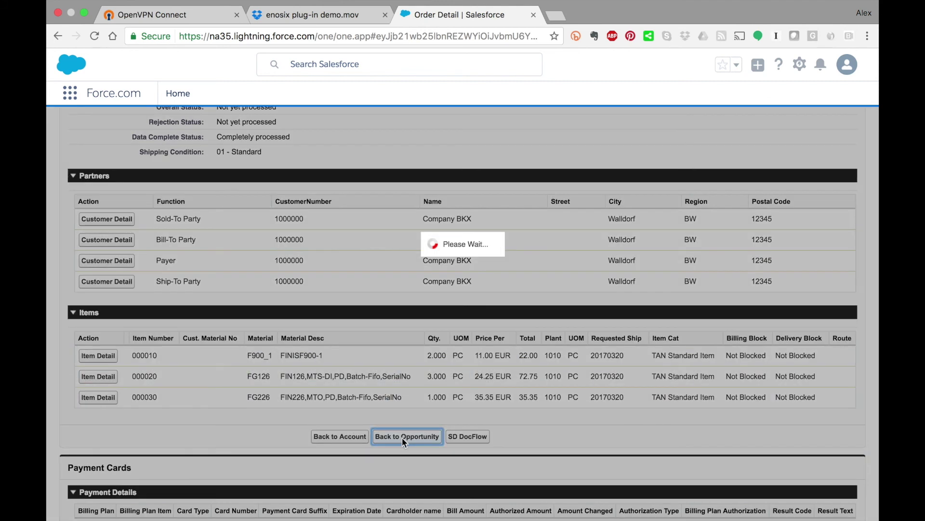